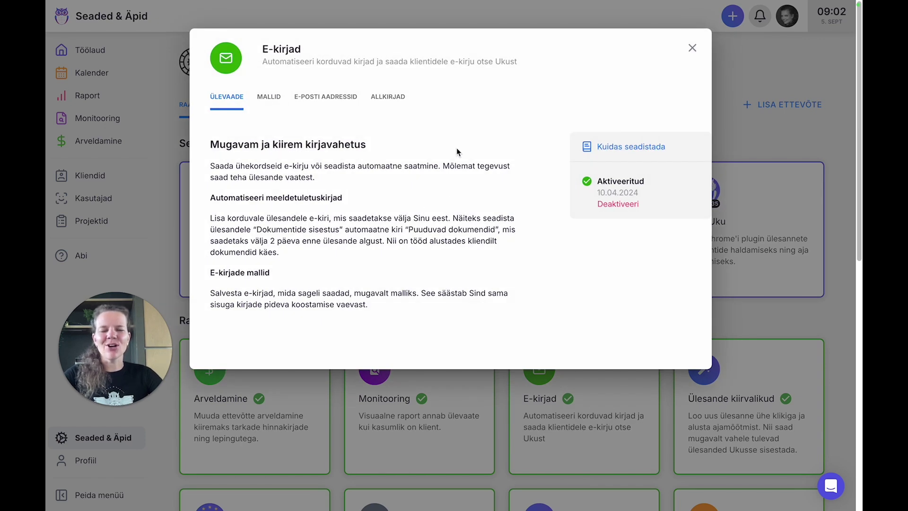
- Open the personal e-mail signature for editing and examine its Üleval, Keskel, social link and All sections
{"action": "left_click", "coordinate": [395, 103]}
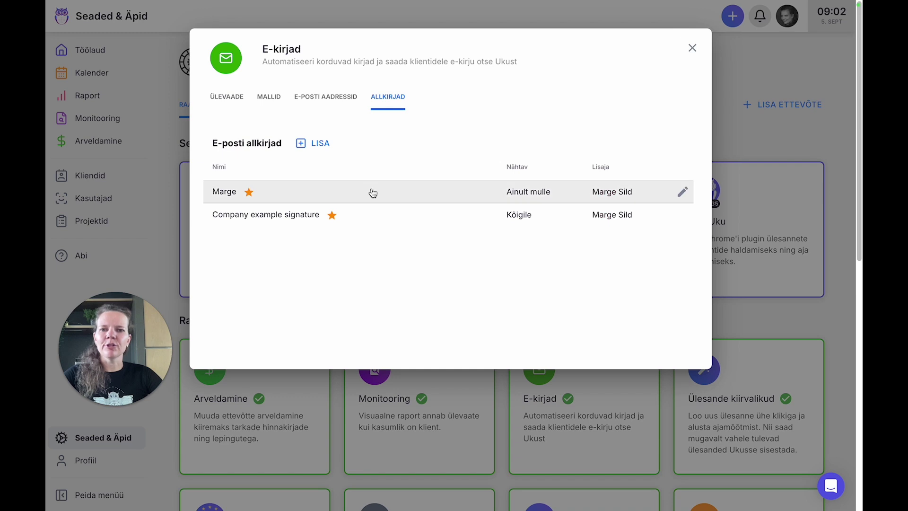
{"action": "left_click", "coordinate": [396, 198]}
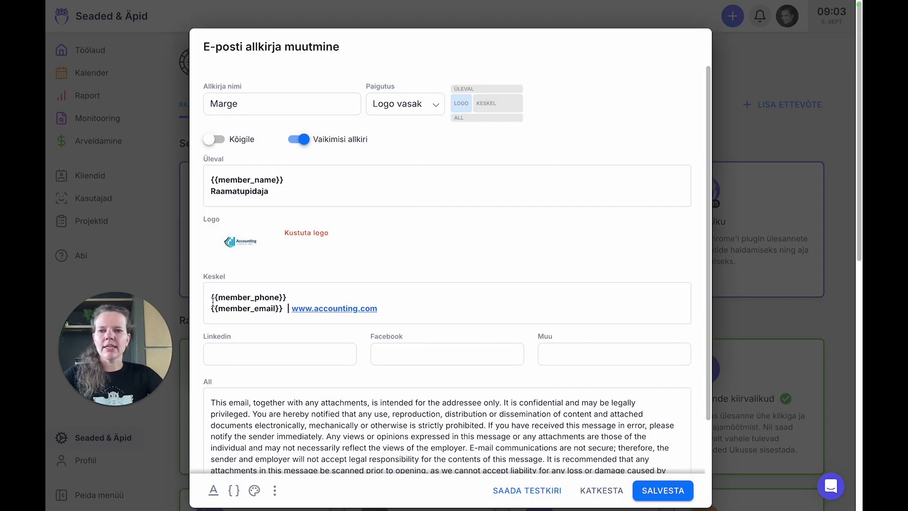
{"action": "left_click_drag", "start_coordinate": [209, 297], "coordinate": [406, 312]}
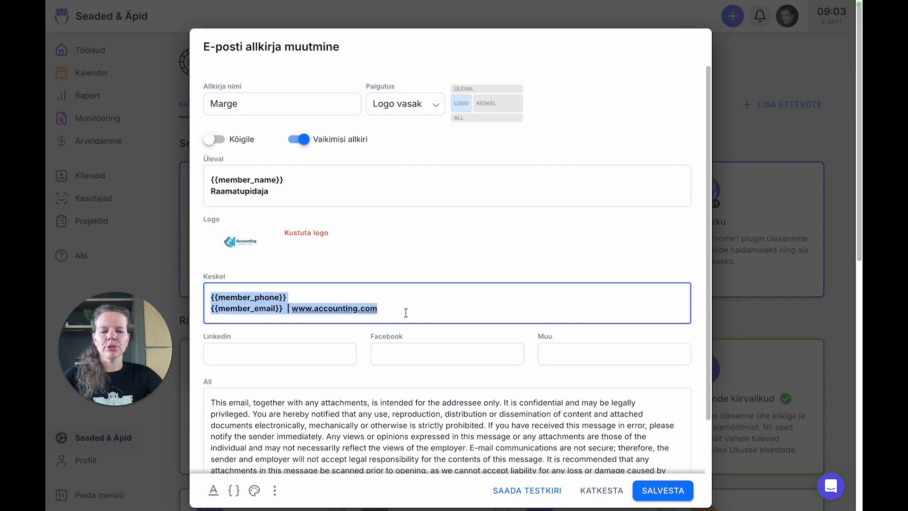
{"action": "left_click", "coordinate": [429, 310]}
{"action": "left_click_drag", "start_coordinate": [297, 192], "coordinate": [200, 180]}
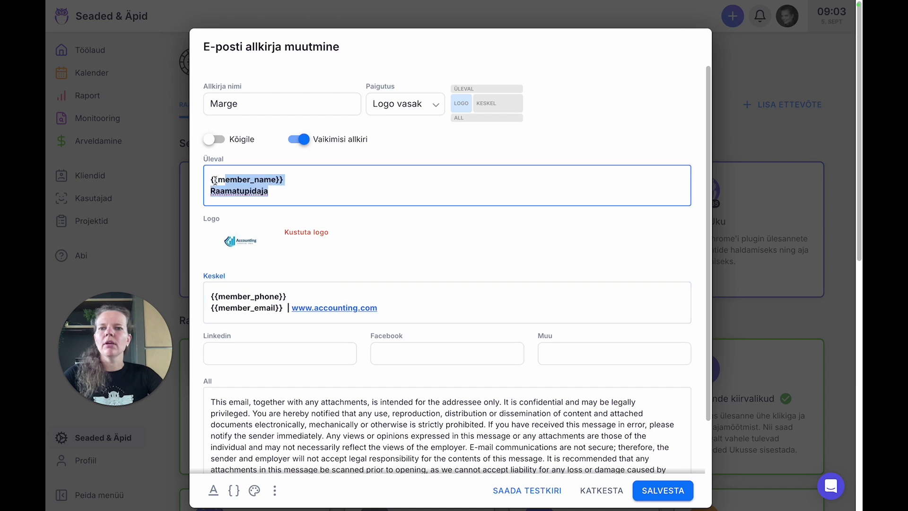
{"action": "left_click", "coordinate": [285, 190]}
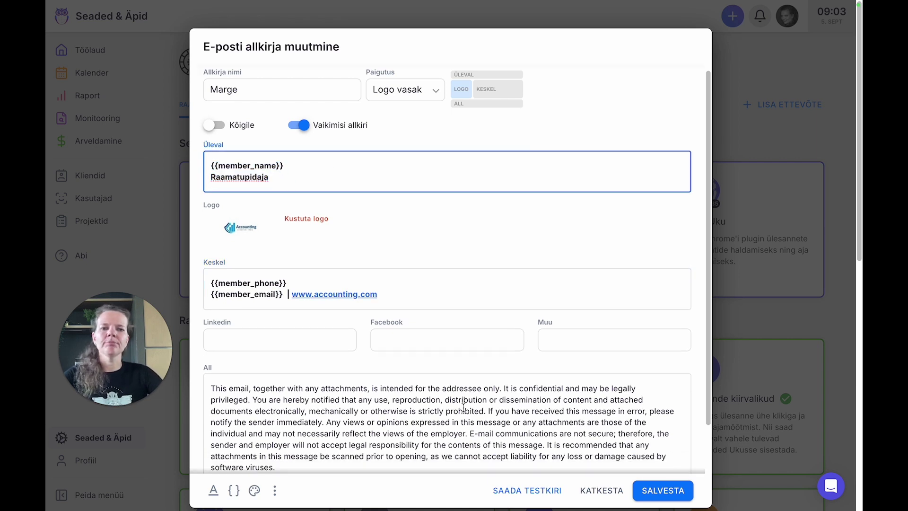
{"action": "scroll", "coordinate": [461, 404], "scroll_direction": "down", "scroll_amount": 2}
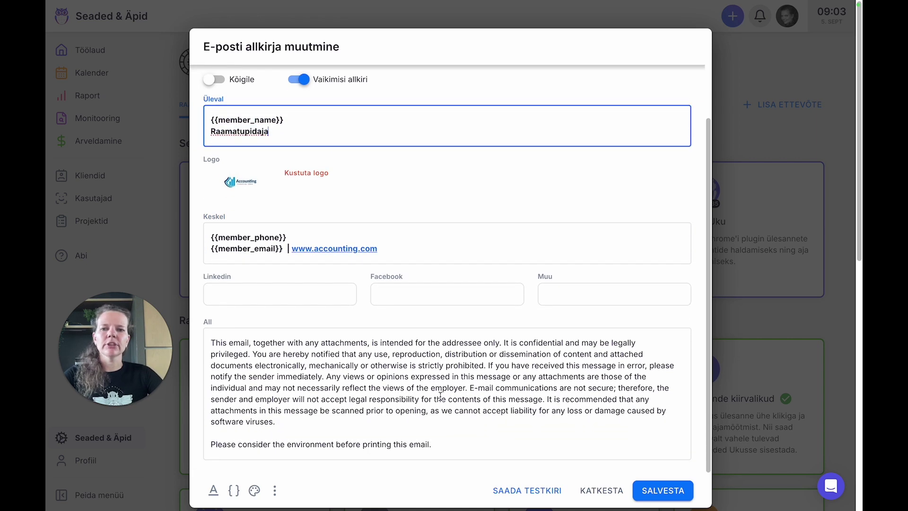
{"action": "left_click", "coordinate": [297, 288]}
{"action": "left_click", "coordinate": [407, 290]}
{"action": "scroll", "coordinate": [410, 290], "scroll_direction": "up", "scroll_amount": 2}
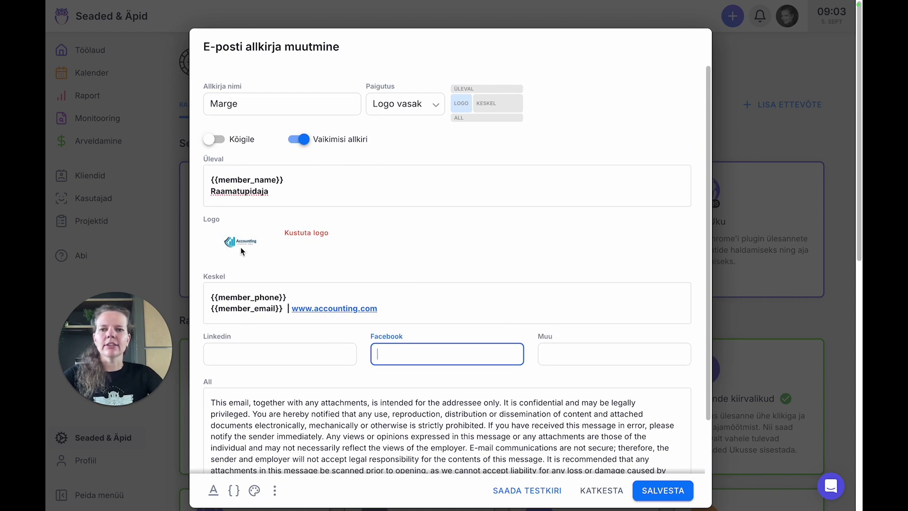
- Review the logo placement options of the e-mail signature and save the signature
{"action": "left_click", "coordinate": [428, 103]}
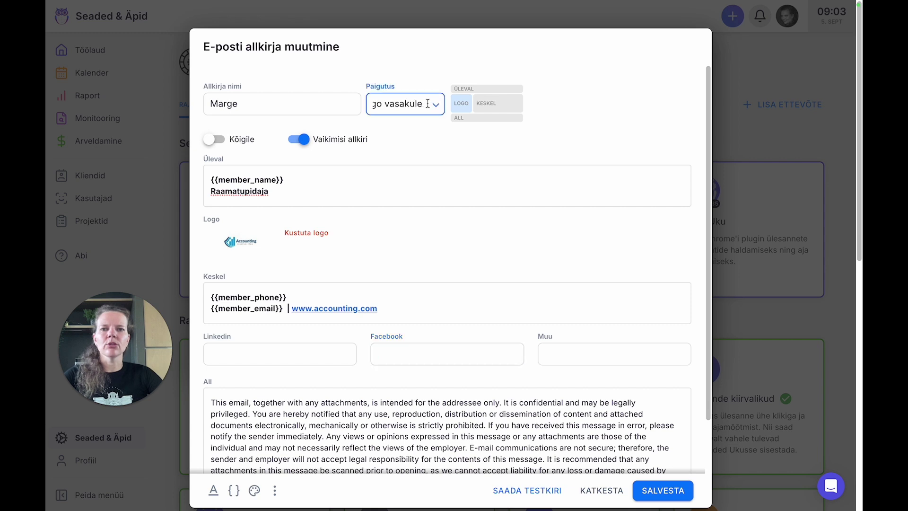
{"action": "left_click", "coordinate": [433, 103]}
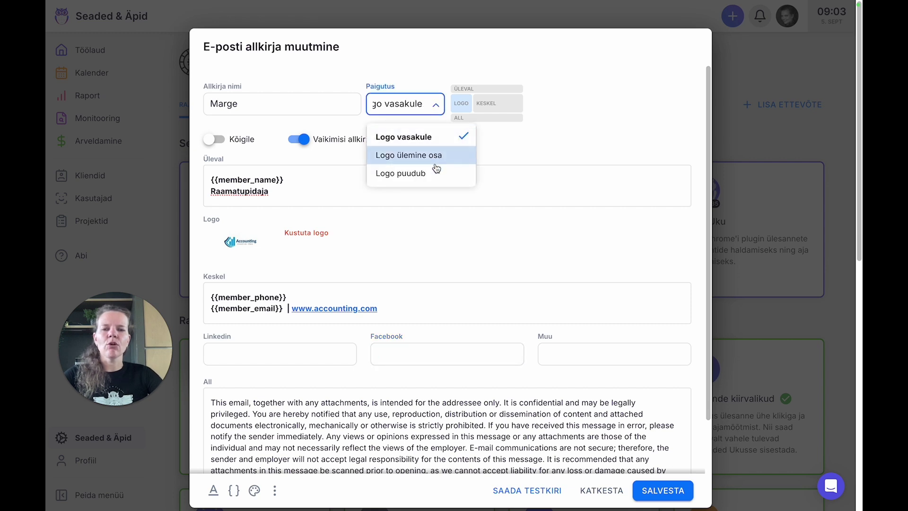
{"action": "left_click", "coordinate": [611, 113]}
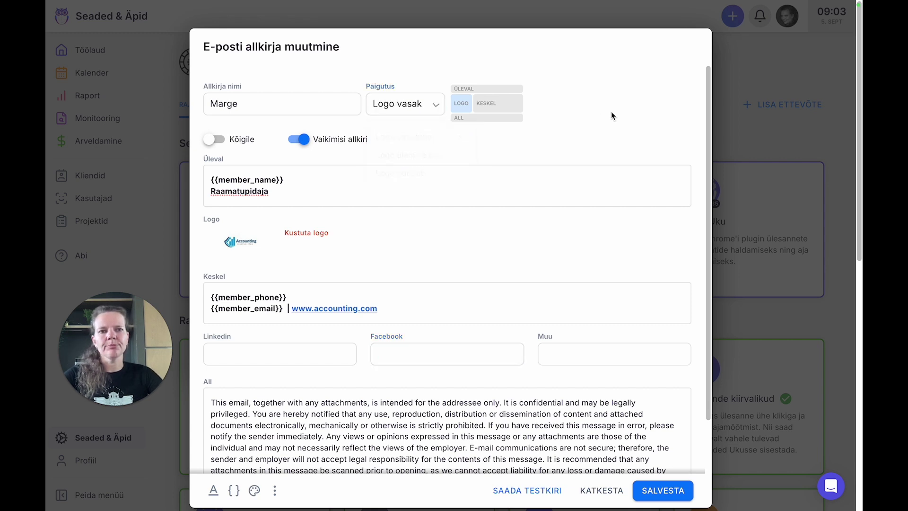
{"action": "scroll", "coordinate": [611, 111], "scroll_direction": "down", "scroll_amount": 2}
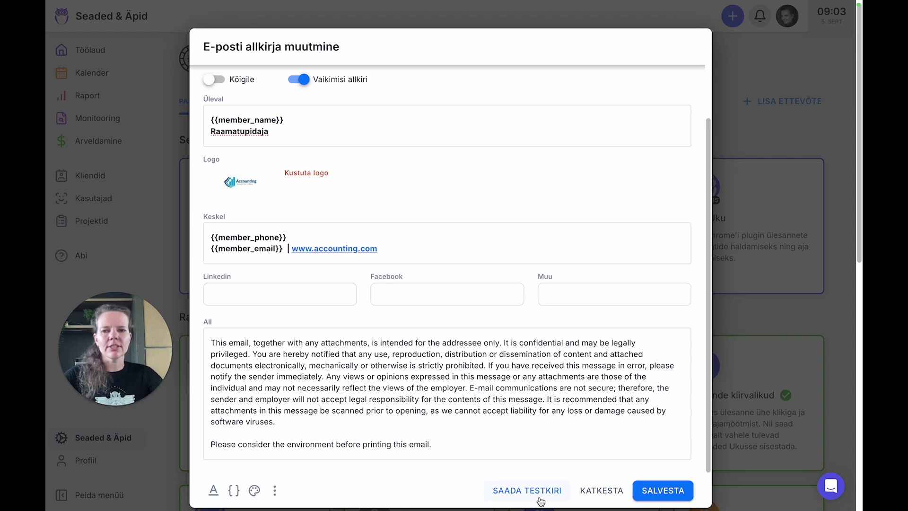
{"action": "left_click", "coordinate": [651, 493]}
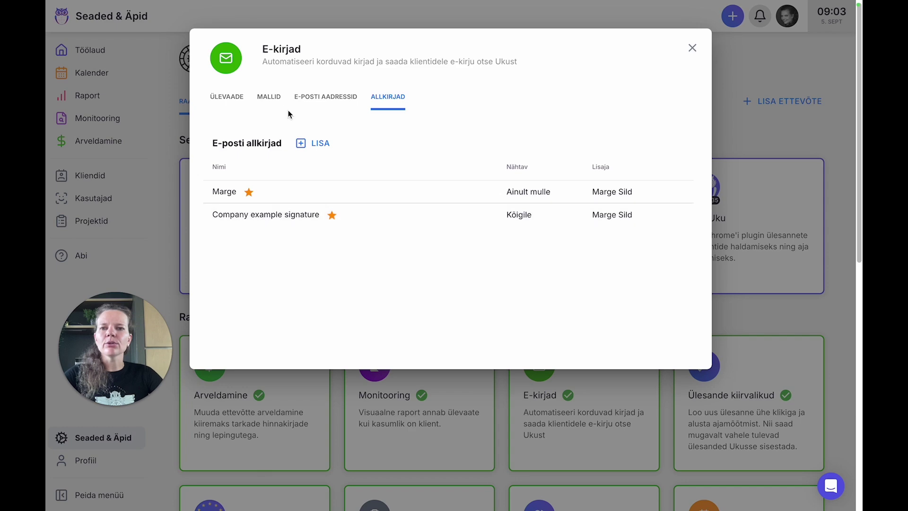
- Review the signature variables available in the Puuduolevad dokumendid e-mail template, then save it and leave the e-mail settings
{"action": "left_click", "coordinate": [267, 99]}
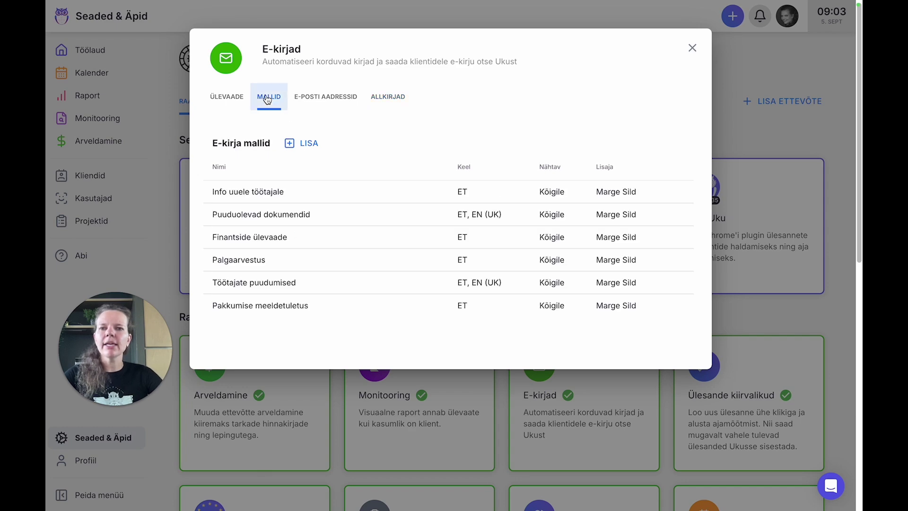
{"action": "left_click", "coordinate": [353, 220]}
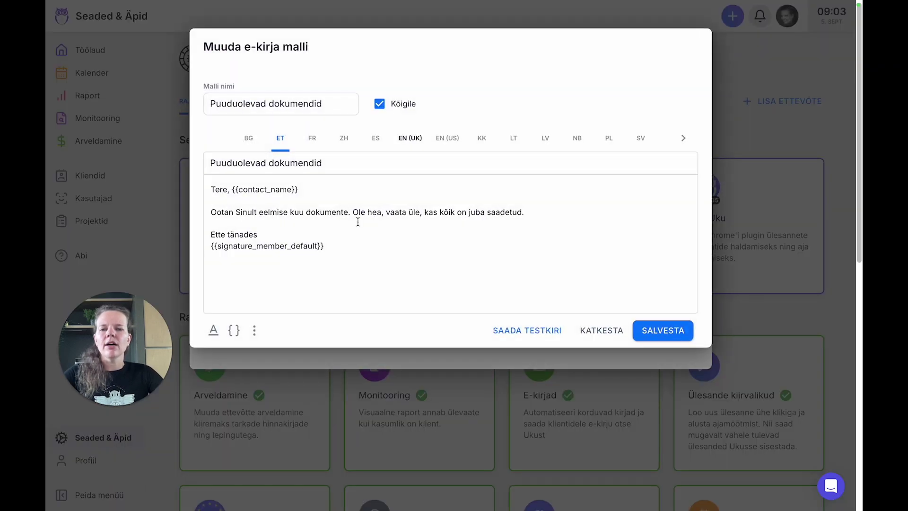
{"action": "left_click", "coordinate": [234, 330]}
{"action": "mouse_move", "coordinate": [285, 491]}
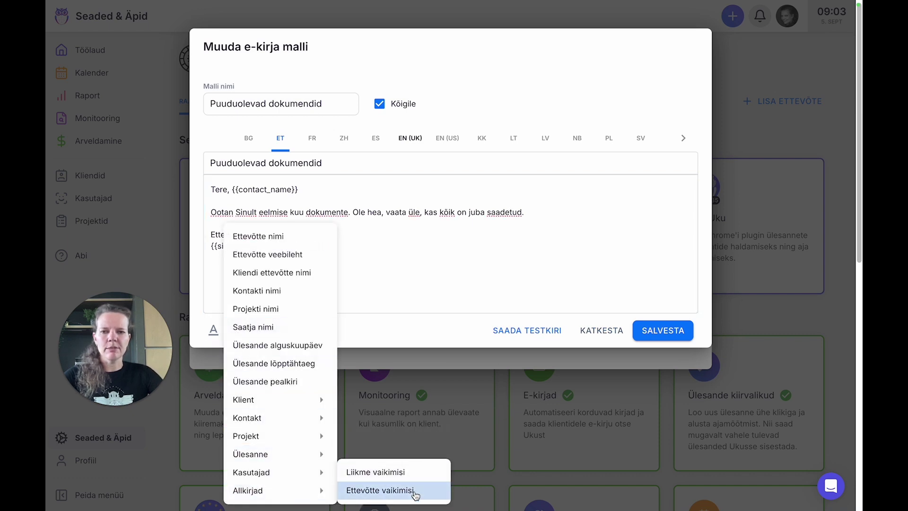
{"action": "left_click", "coordinate": [422, 278]}
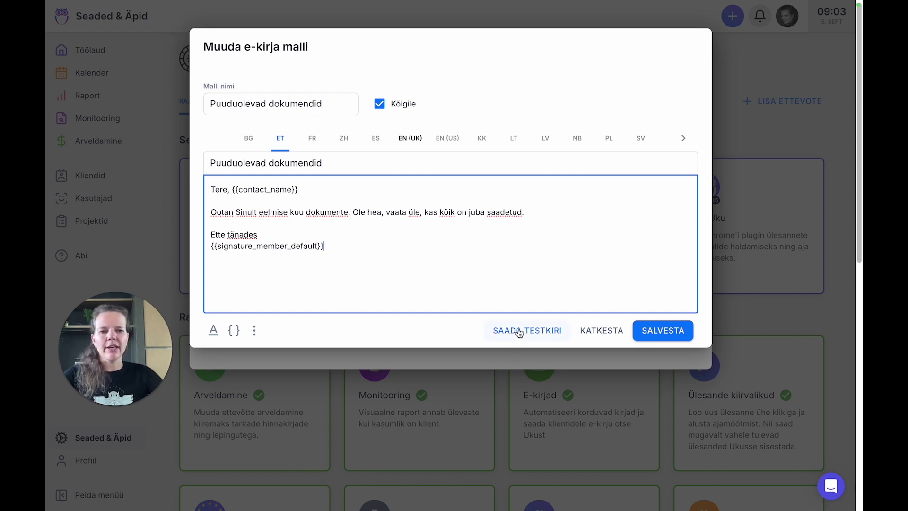
{"action": "left_click", "coordinate": [653, 331]}
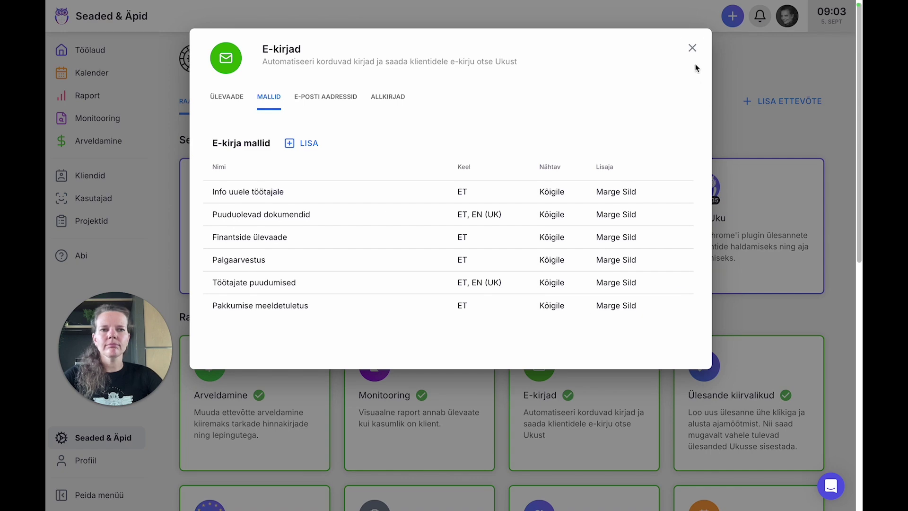
{"action": "left_click", "coordinate": [692, 47]}
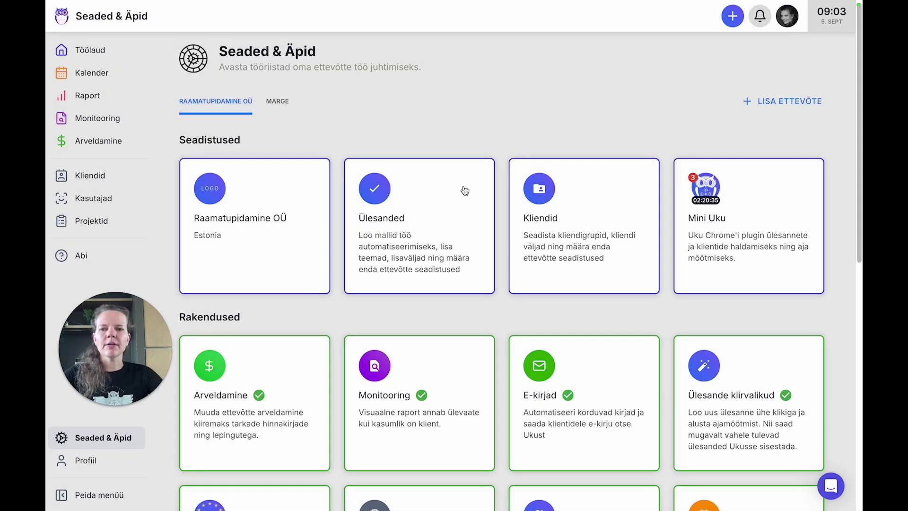
- Open the recurring task TSD {{this_month}} from the company's task template Ettevõtte mall
{"action": "left_click", "coordinate": [427, 237]}
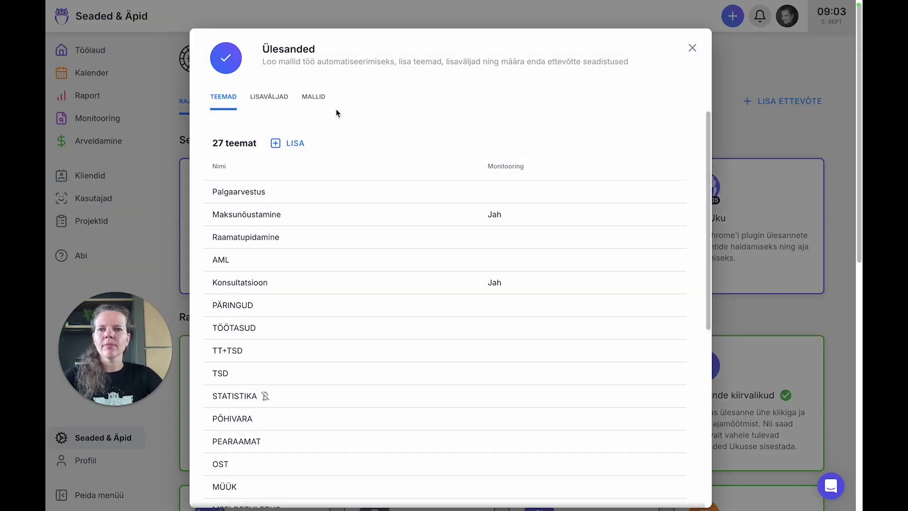
{"action": "left_click", "coordinate": [316, 98]}
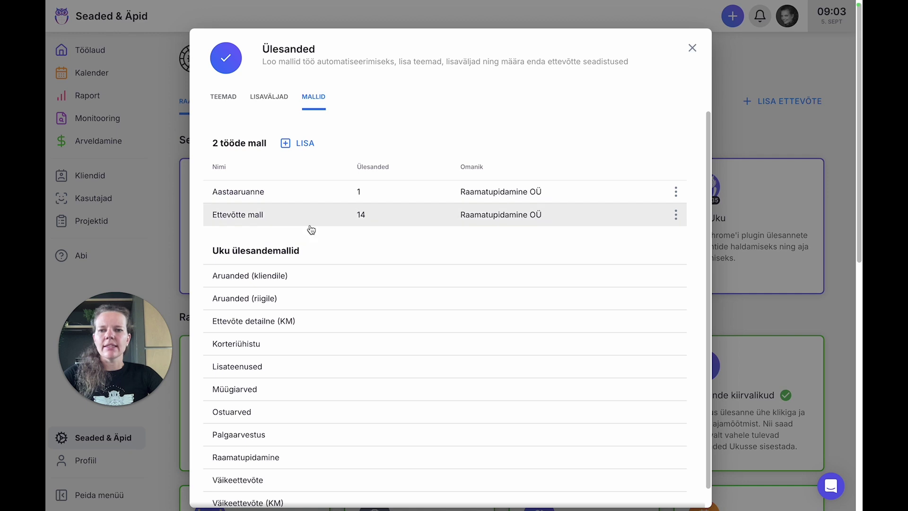
{"action": "left_click", "coordinate": [313, 219]}
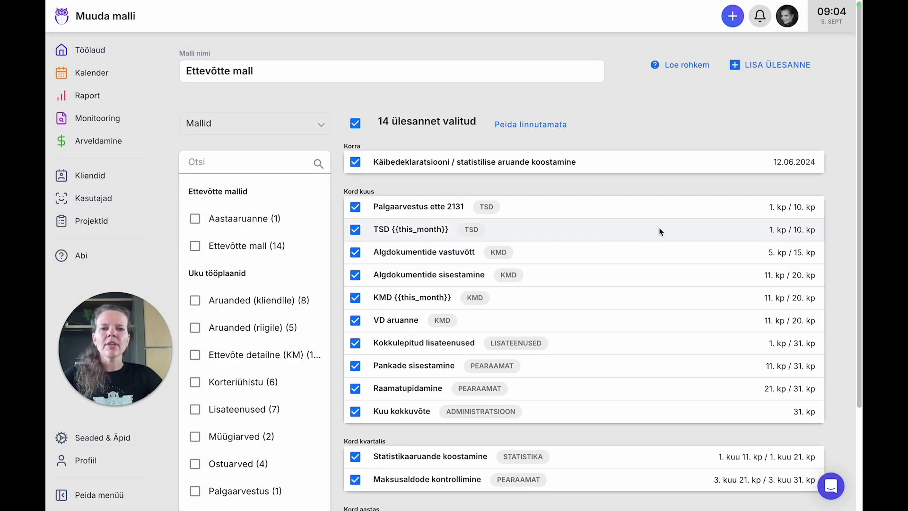
{"action": "left_click_drag", "start_coordinate": [454, 234], "coordinate": [389, 234]}
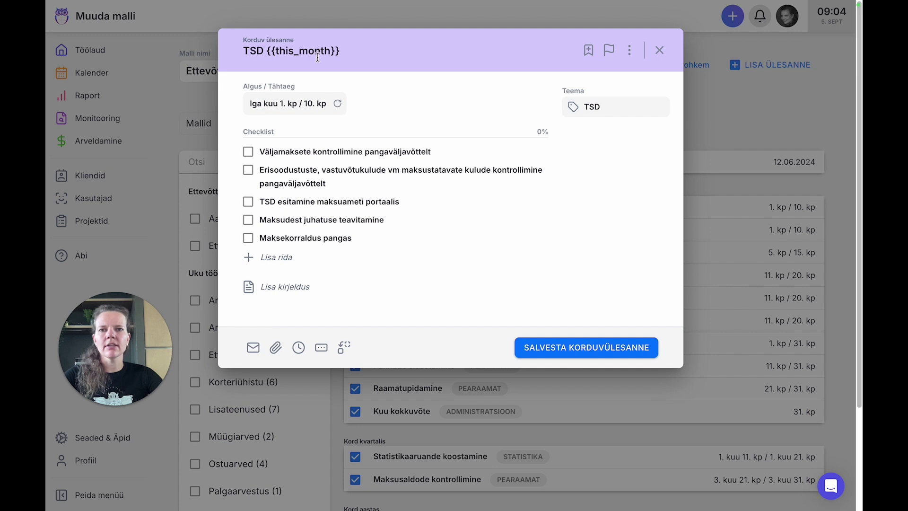
- Examine the date variables available for the TSD task's title, then return to the settings overview without saving
{"action": "left_click", "coordinate": [356, 48]}
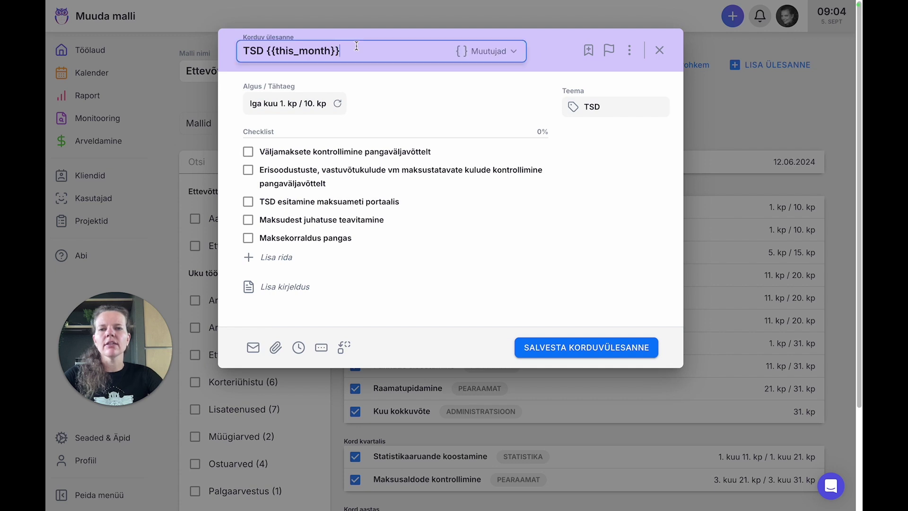
{"action": "left_click", "coordinate": [511, 53]}
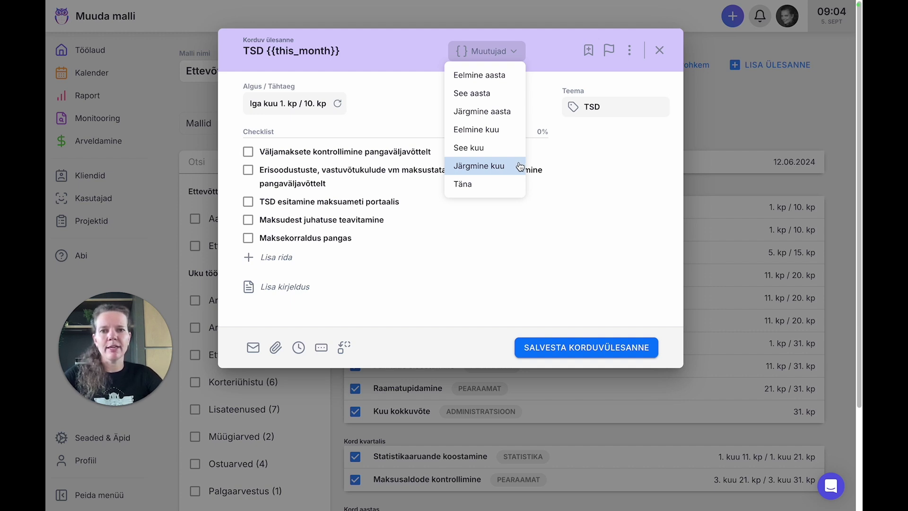
{"action": "left_click", "coordinate": [379, 51]}
{"action": "left_click_drag", "start_coordinate": [361, 51], "coordinate": [266, 50]}
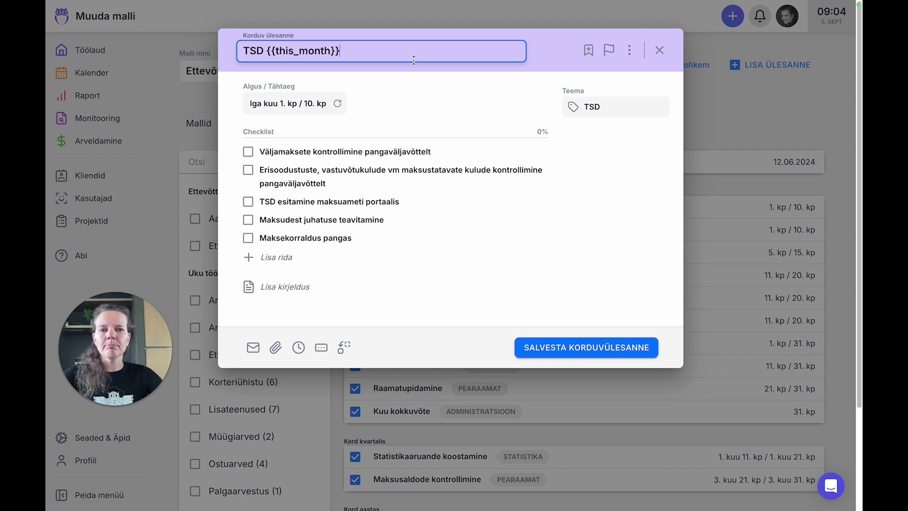
{"action": "left_click", "coordinate": [554, 49]}
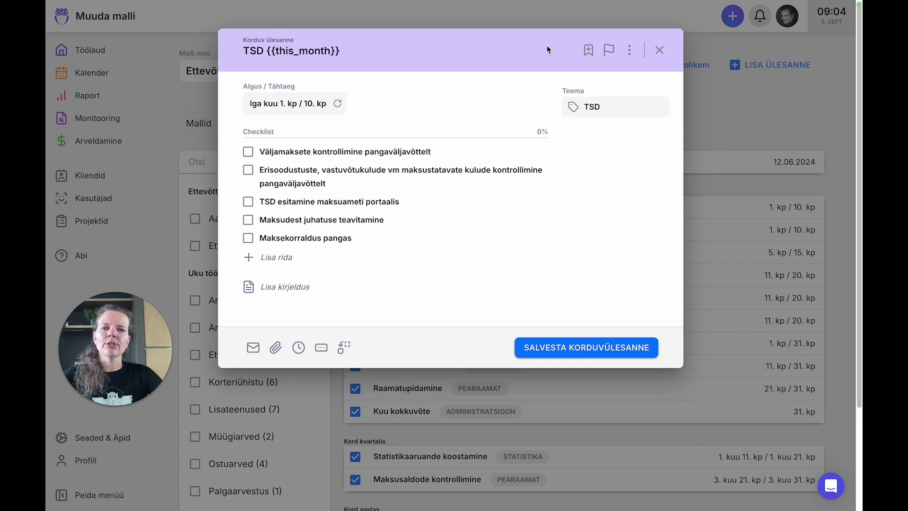
{"action": "left_click", "coordinate": [660, 51]}
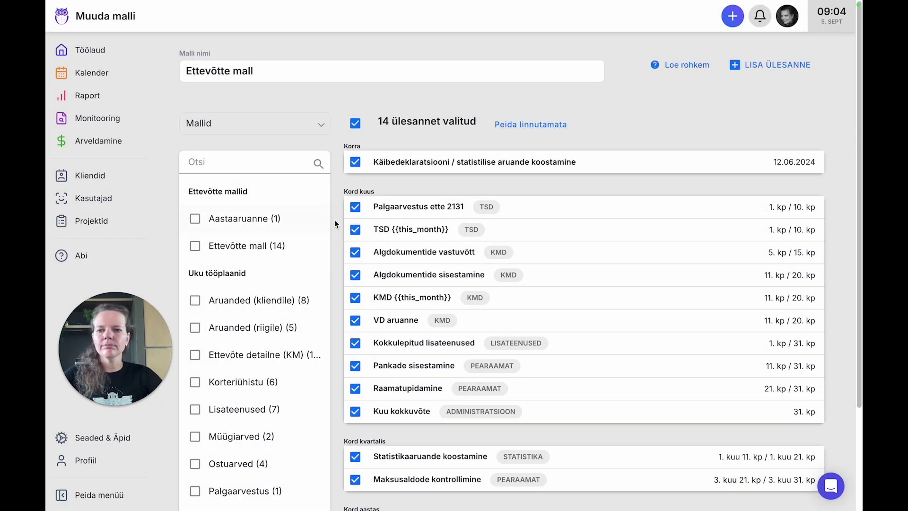
{"action": "left_click", "coordinate": [106, 436]}
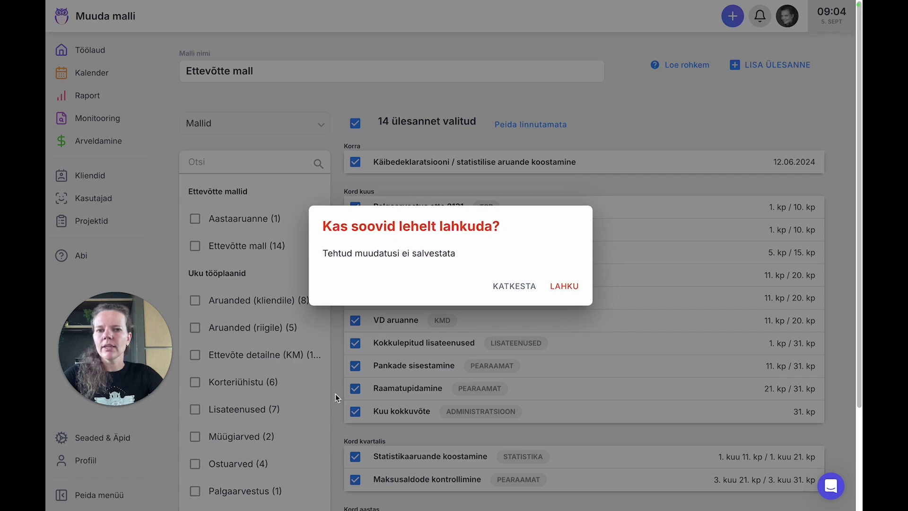
{"action": "left_click", "coordinate": [567, 289]}
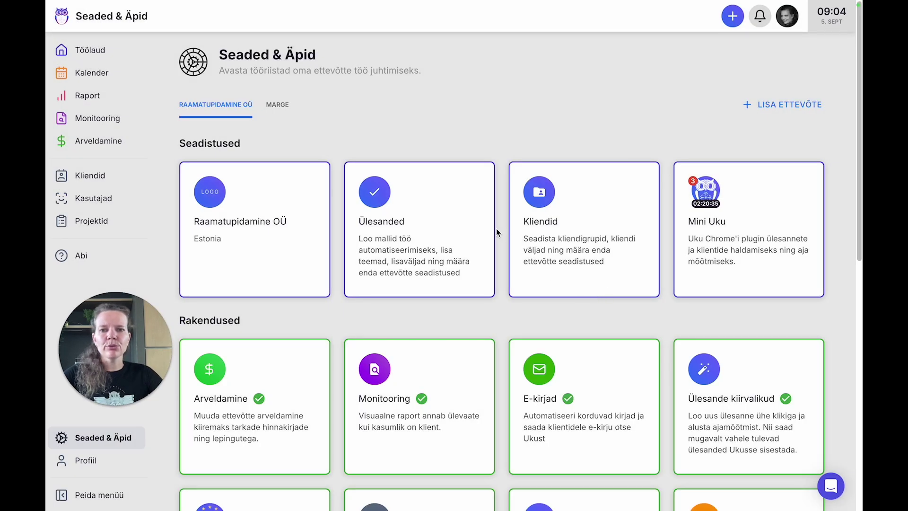
- Check the monitoring option of the Konsultatsioon task topic, then leave the task settings
{"action": "left_click", "coordinate": [423, 239]}
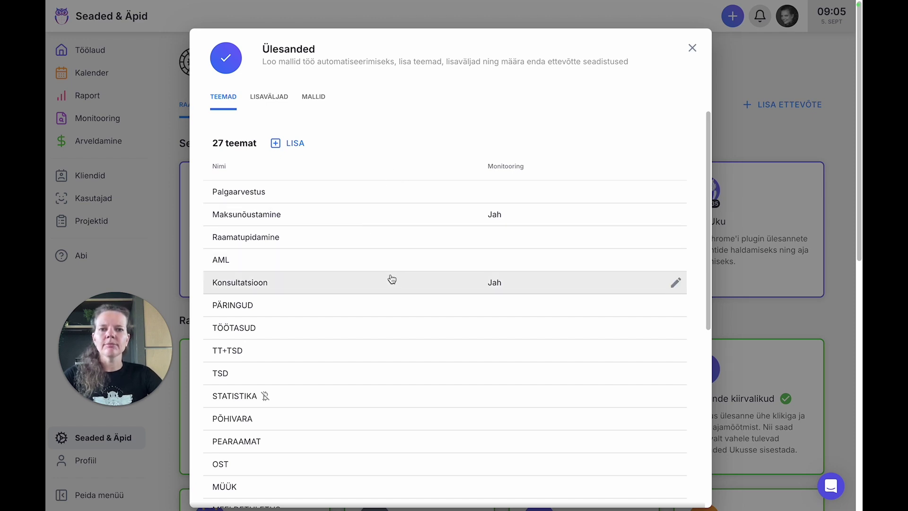
{"action": "left_click", "coordinate": [412, 286]}
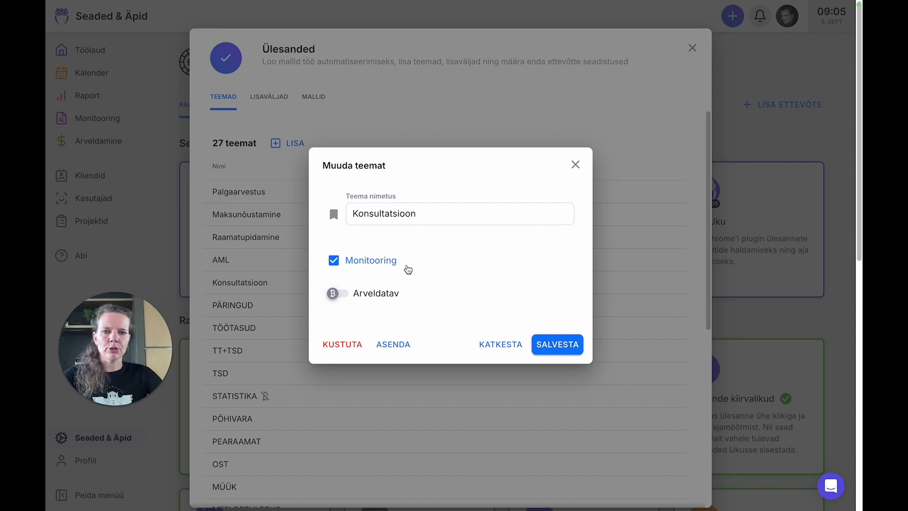
{"action": "left_click", "coordinate": [575, 163]}
{"action": "left_click", "coordinate": [686, 47]}
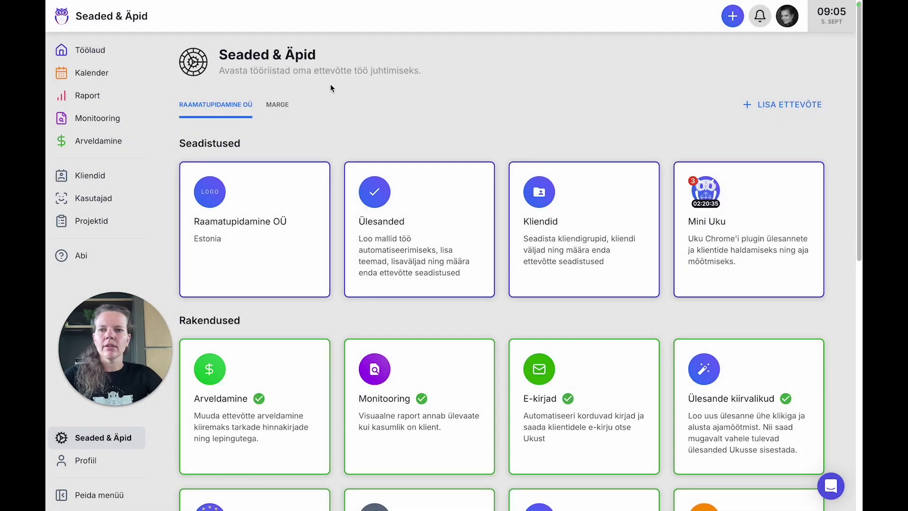
- Open the monitoring setup for the clients Aasa Külalistemaja OÜ and Ajalkat OÜ together
{"action": "left_click", "coordinate": [98, 181]}
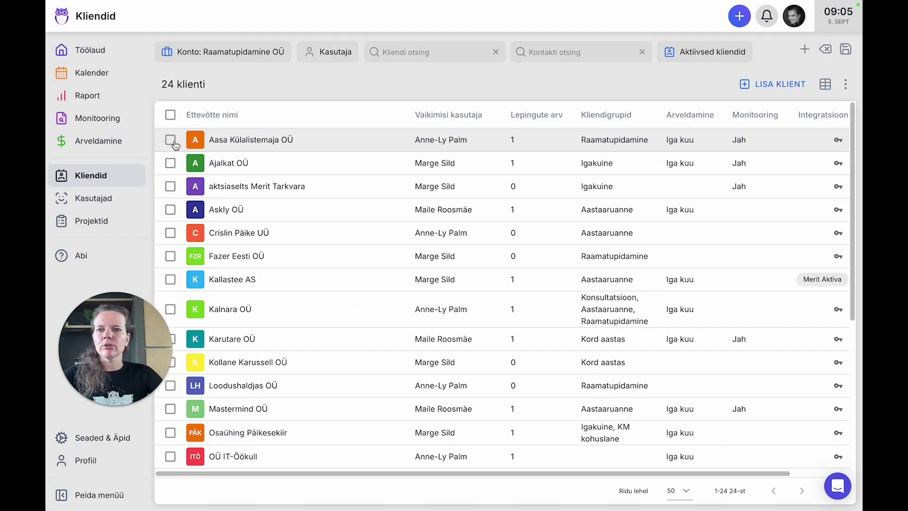
{"action": "left_click", "coordinate": [171, 140]}
{"action": "left_click", "coordinate": [170, 164]}
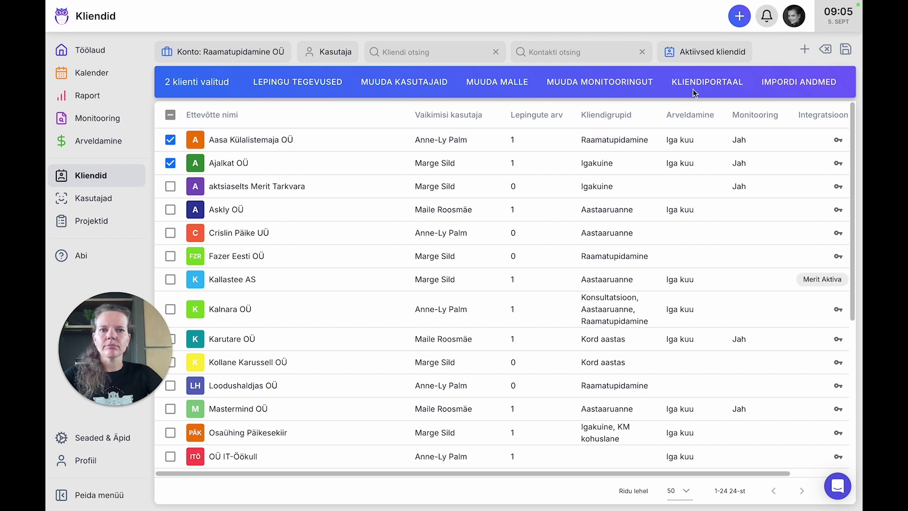
{"action": "left_click", "coordinate": [610, 83]}
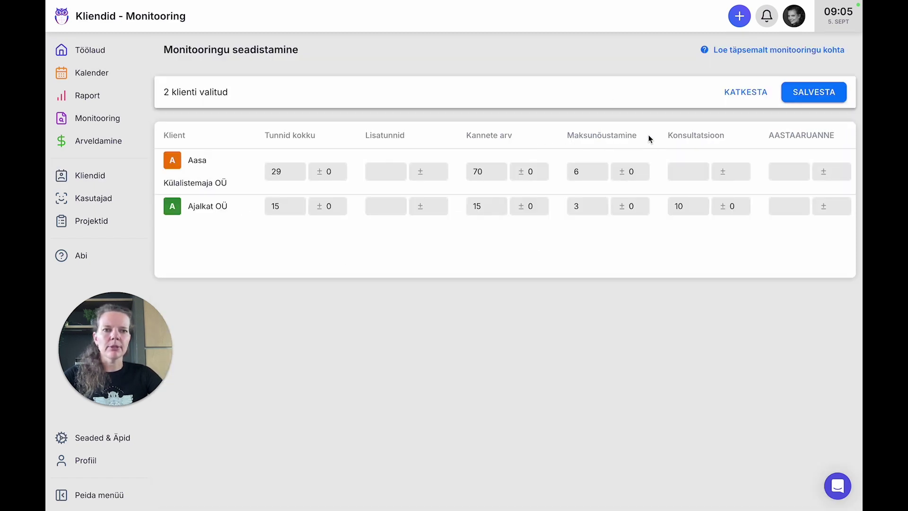
- Set Aasa Külalistemaja OÜ's Konsultatsioon monitoring limit to 2, save it, and open the monitoring overview
{"action": "left_click", "coordinate": [683, 170]}
{"action": "type", "text": "2"}
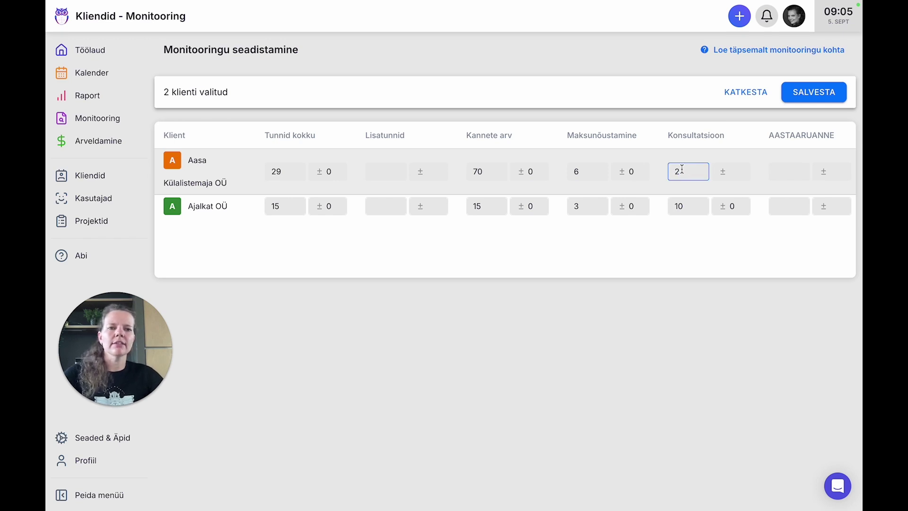
{"action": "left_click", "coordinate": [817, 93]}
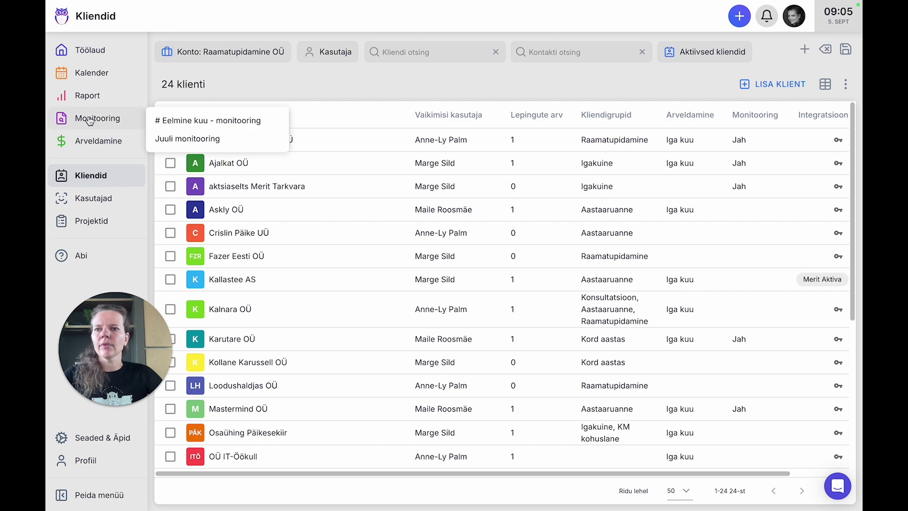
{"action": "left_click", "coordinate": [82, 121]}
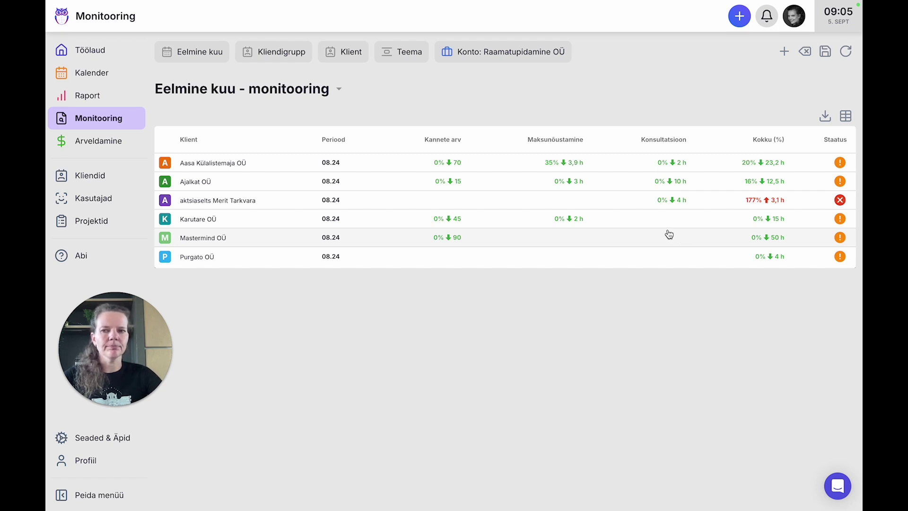
- Try to enter a custom date range starting 01/01/2024 as the period of the time report
{"action": "left_click", "coordinate": [104, 102]}
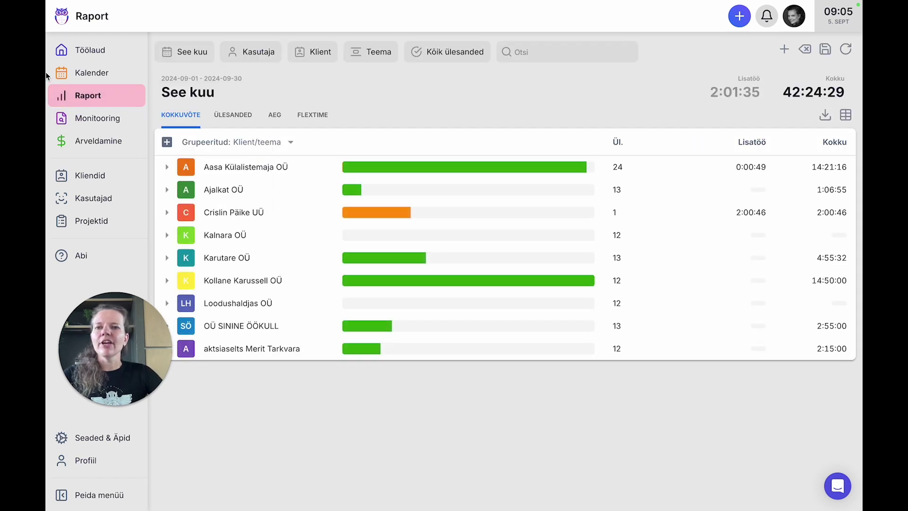
{"action": "left_click", "coordinate": [198, 52]}
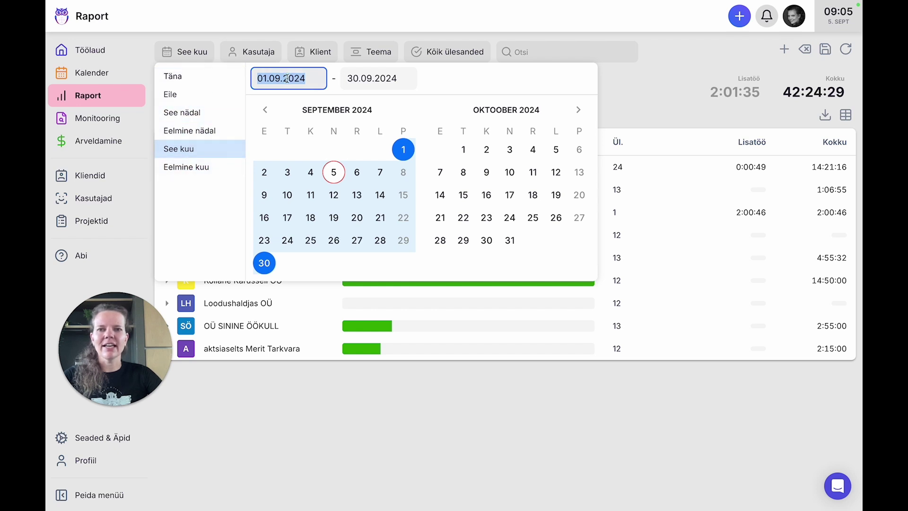
{"action": "left_click", "coordinate": [314, 77]}
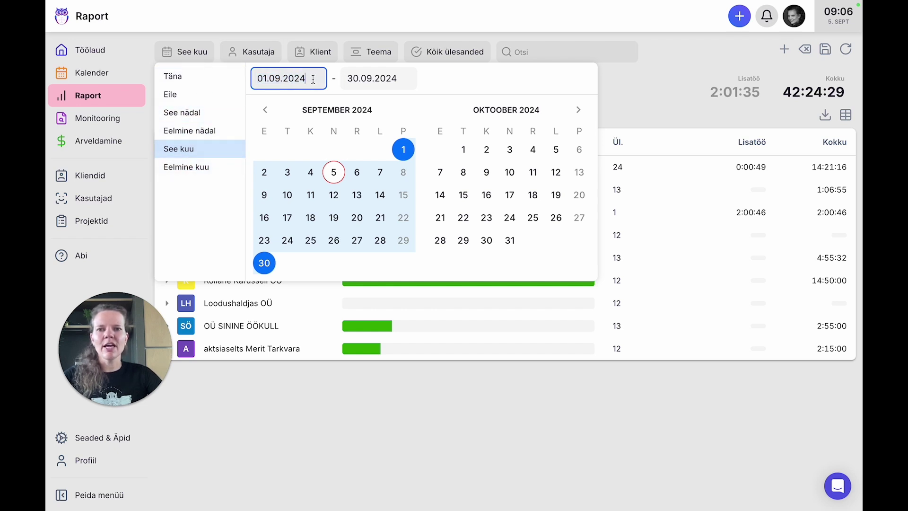
{"action": "double_click", "coordinate": [313, 79]}
{"action": "type", "text": "01/"}
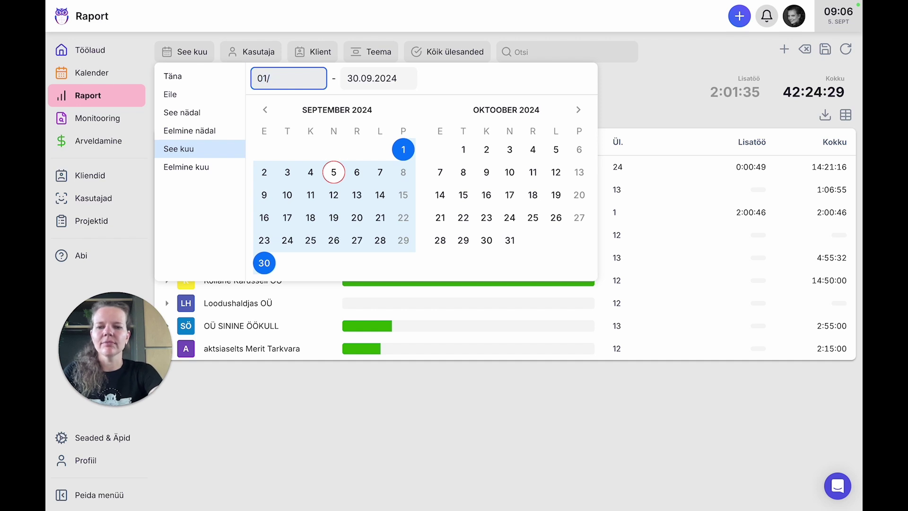
{"action": "type", "text": "01/2024"}
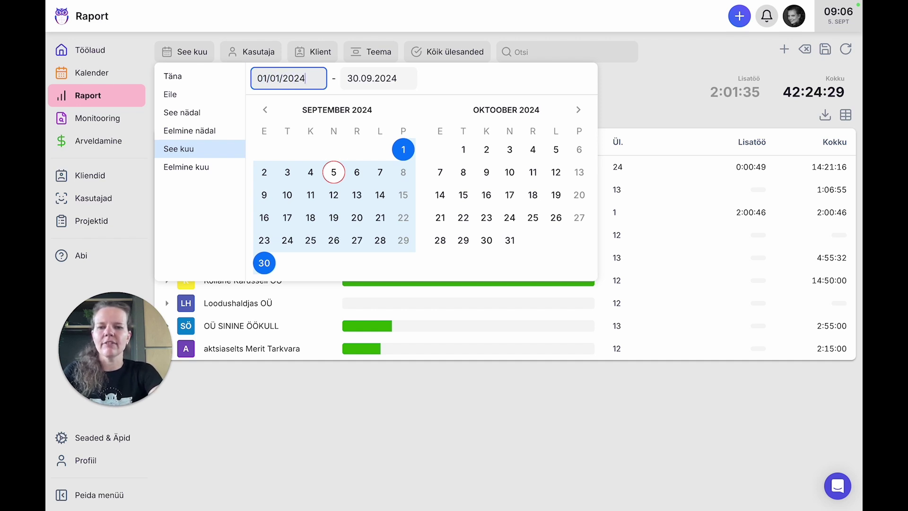
{"action": "key", "text": "Tab"}
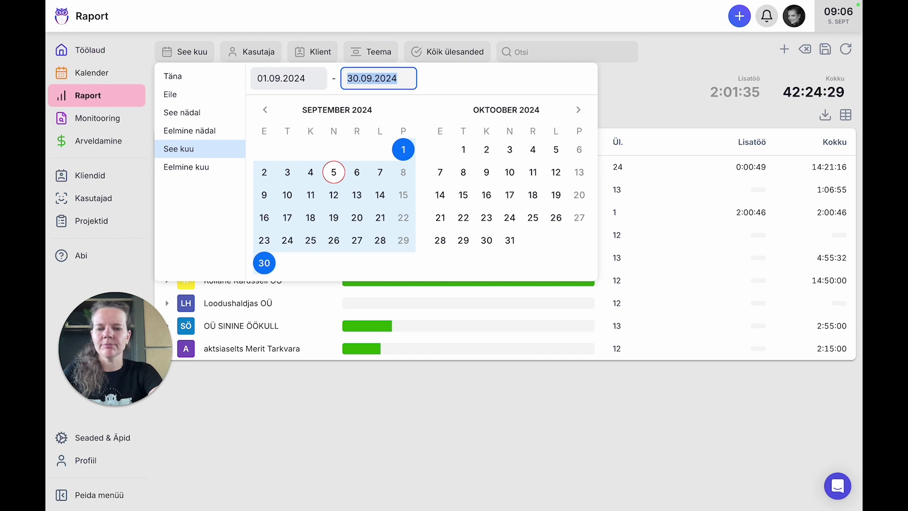
{"action": "type", "text": "01/"}
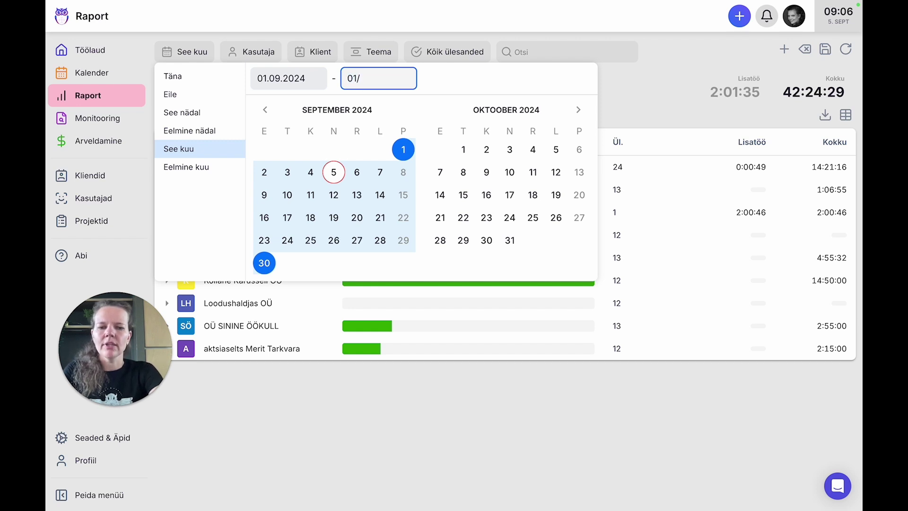
{"action": "type", "text": "2024"}
{"action": "key", "text": "Return"}
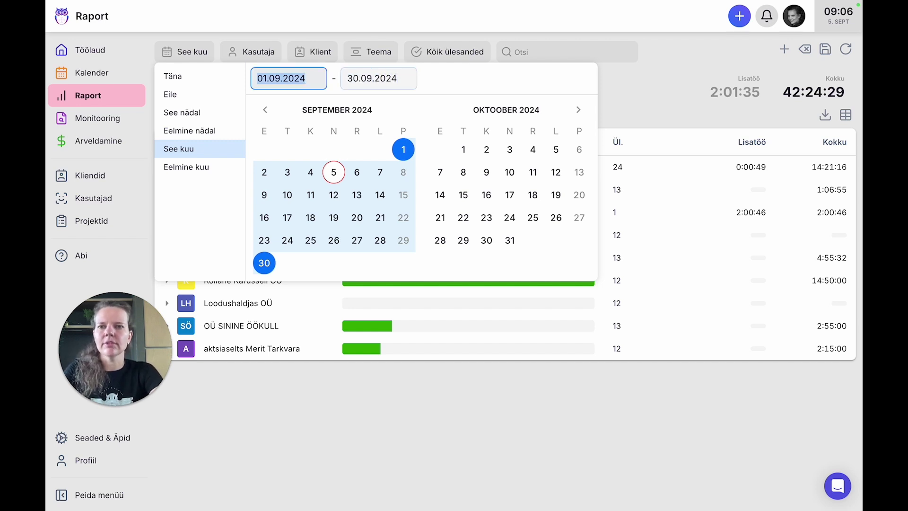
{"action": "left_click", "coordinate": [454, 84]}
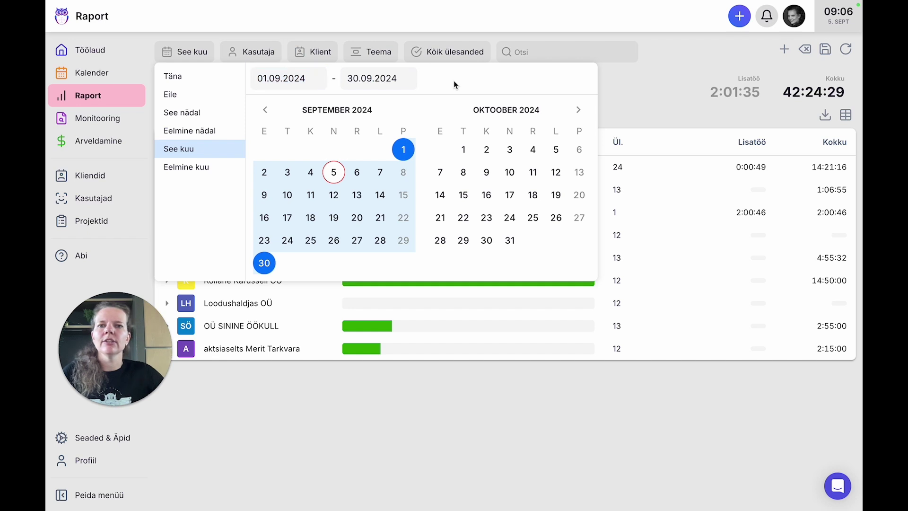
{"action": "left_click", "coordinate": [660, 88]}
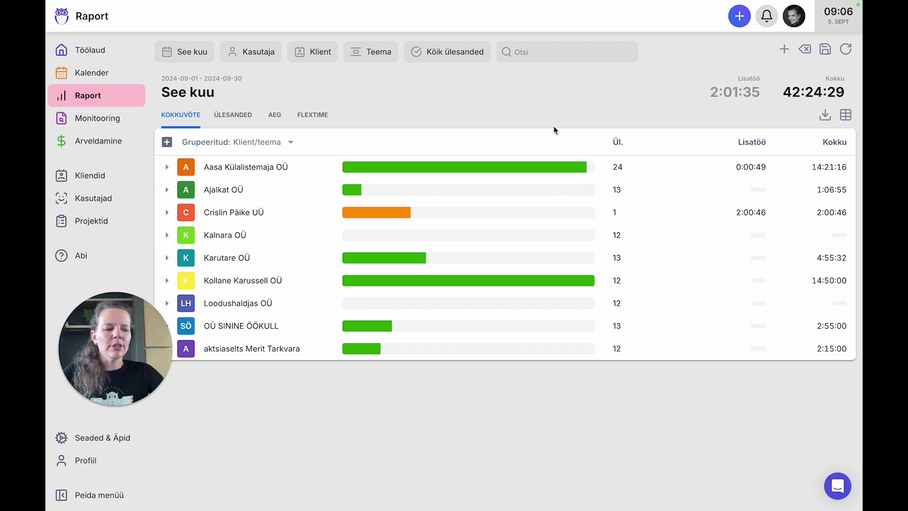
- Open the work agreements for editing from the profile of the user with the Owner role
{"action": "left_click", "coordinate": [105, 200]}
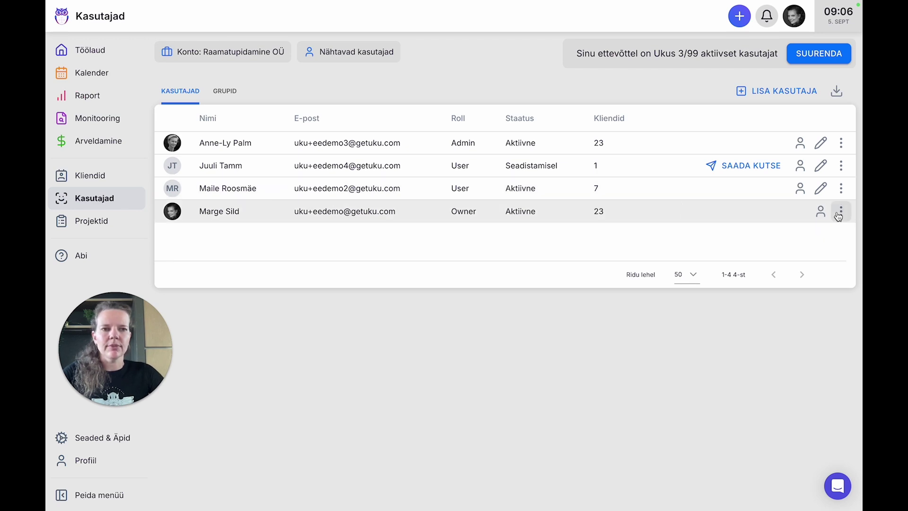
{"action": "left_click", "coordinate": [820, 212]}
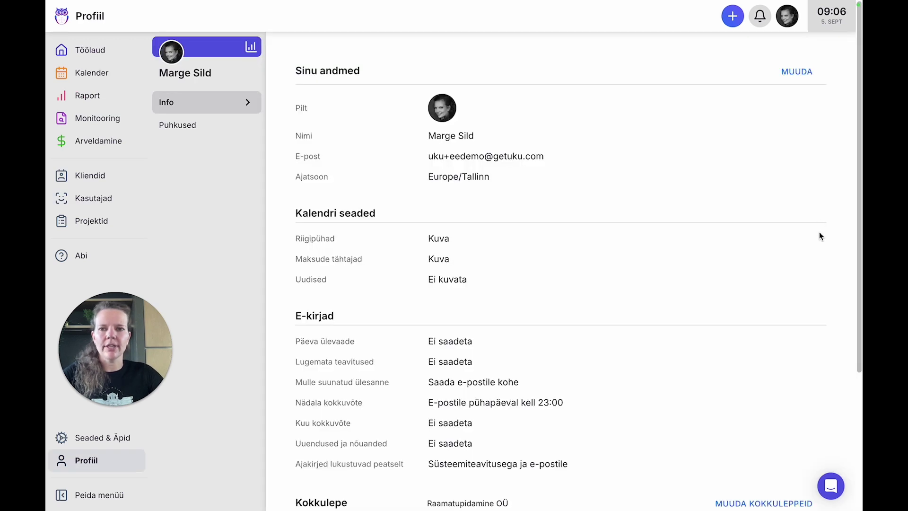
{"action": "scroll", "coordinate": [793, 210], "scroll_direction": "down", "scroll_amount": 4}
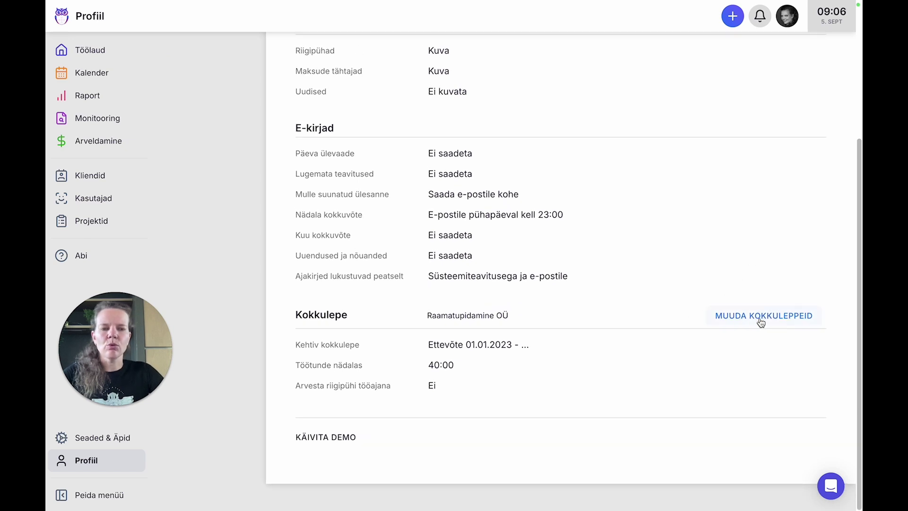
{"action": "left_click", "coordinate": [796, 321]}
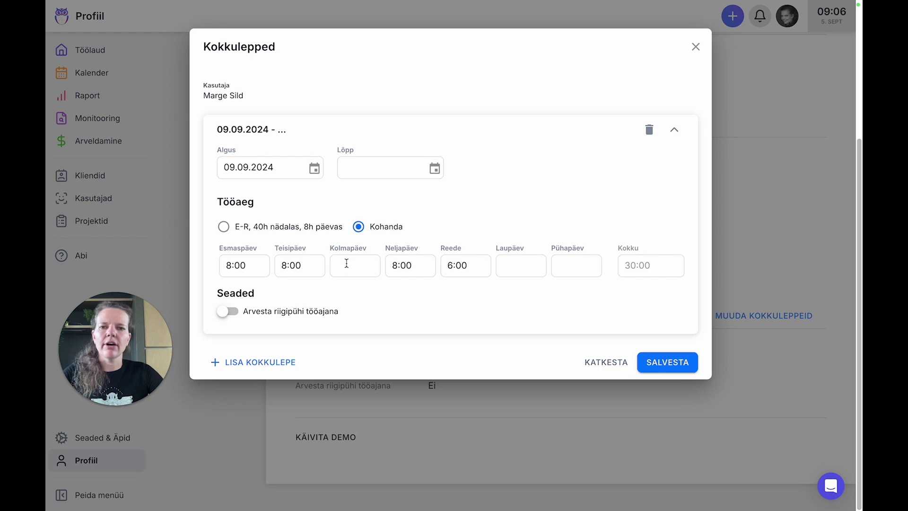
- In the custom agreement starting 09.09.2024, set Kolmapäev to 04:00 hours, clear the Reede hours, and save the agreement
{"action": "left_click", "coordinate": [347, 266]}
{"action": "type", "text": "04:00"}
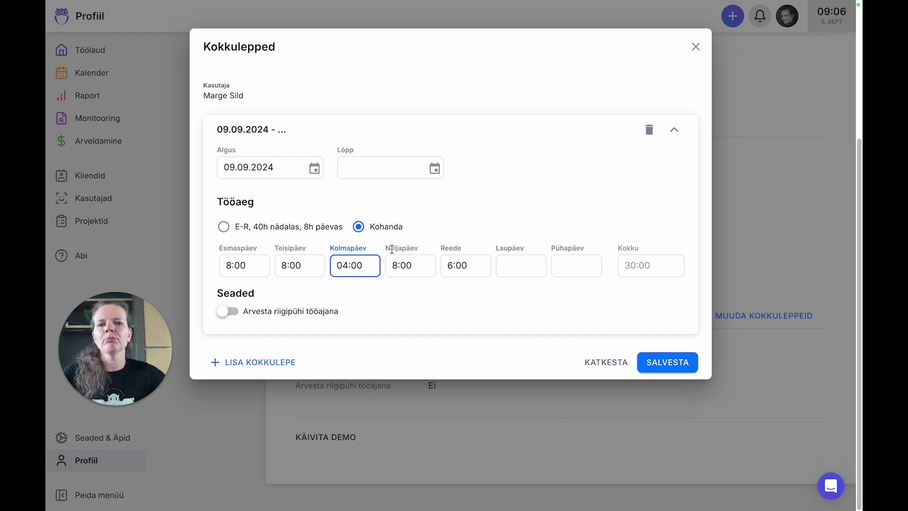
{"action": "left_click", "coordinate": [517, 259]}
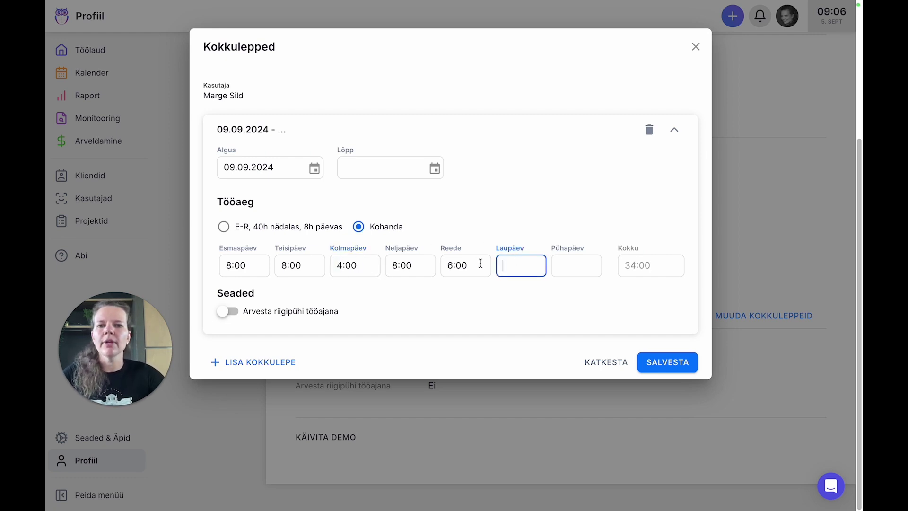
{"action": "double_click", "coordinate": [477, 264]}
{"action": "key", "text": "BackSpace"}
{"action": "left_click", "coordinate": [495, 290]}
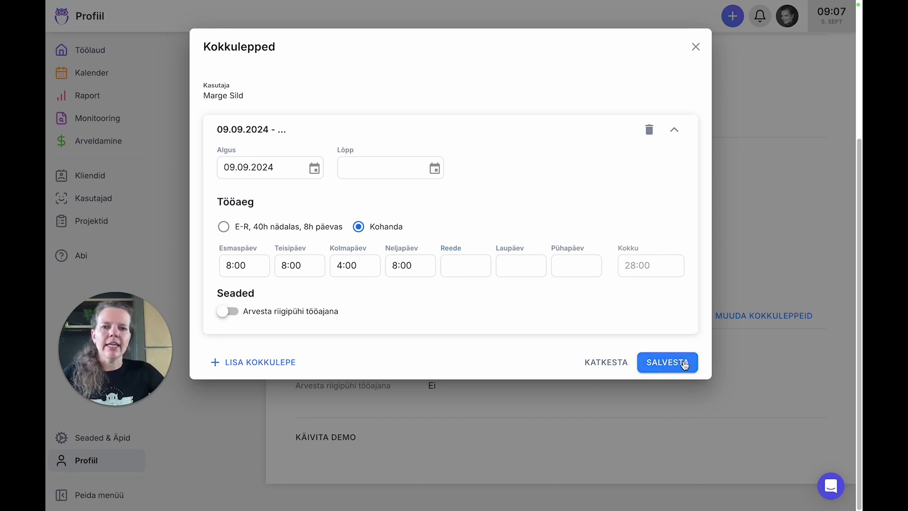
{"action": "left_click", "coordinate": [674, 363]}
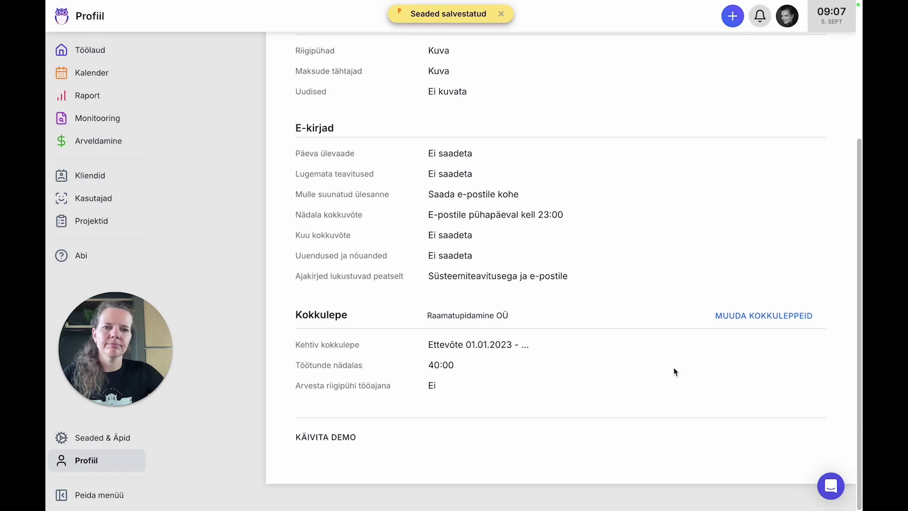
{"action": "scroll", "coordinate": [663, 298], "scroll_direction": "up", "scroll_amount": 5}
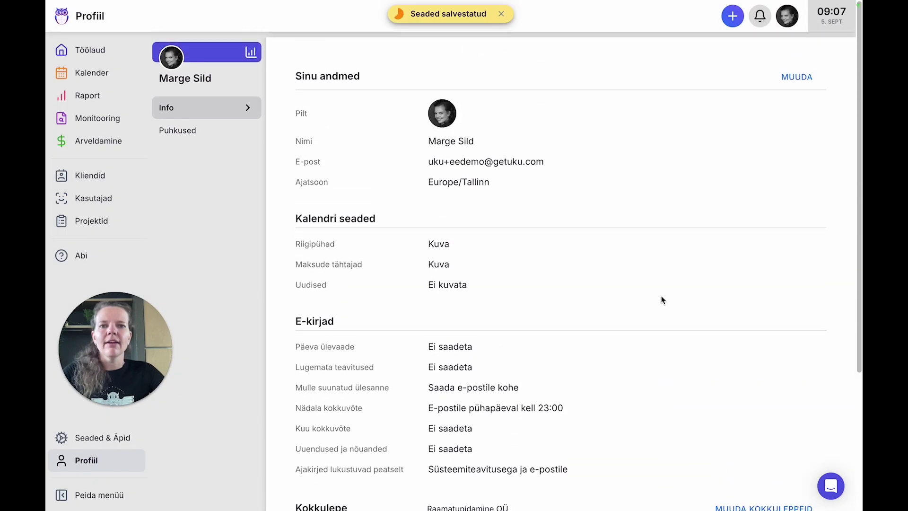